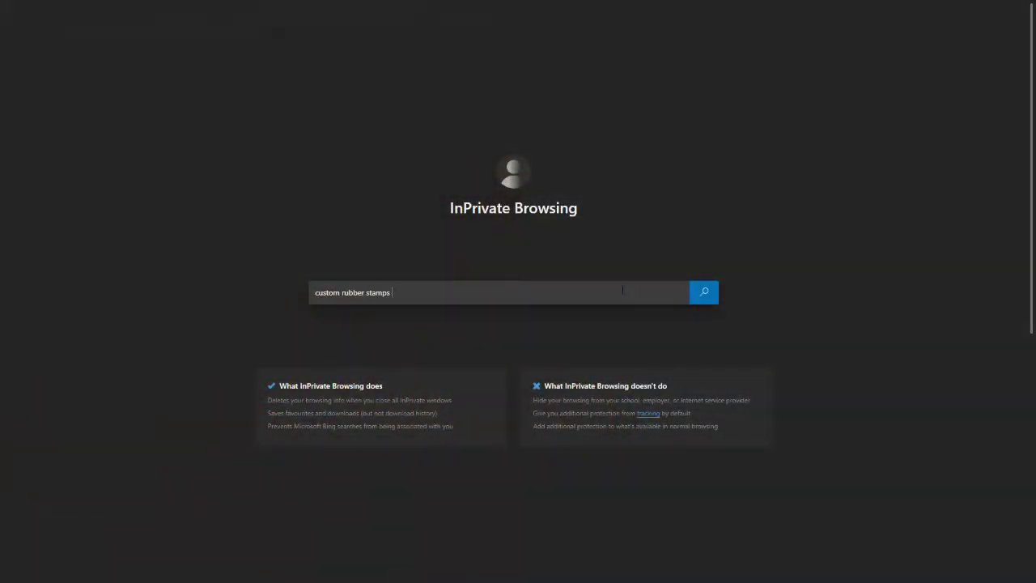
# - Run the Bing search for custom rubber stamps and scroll through the results
pyautogui.press('Return')
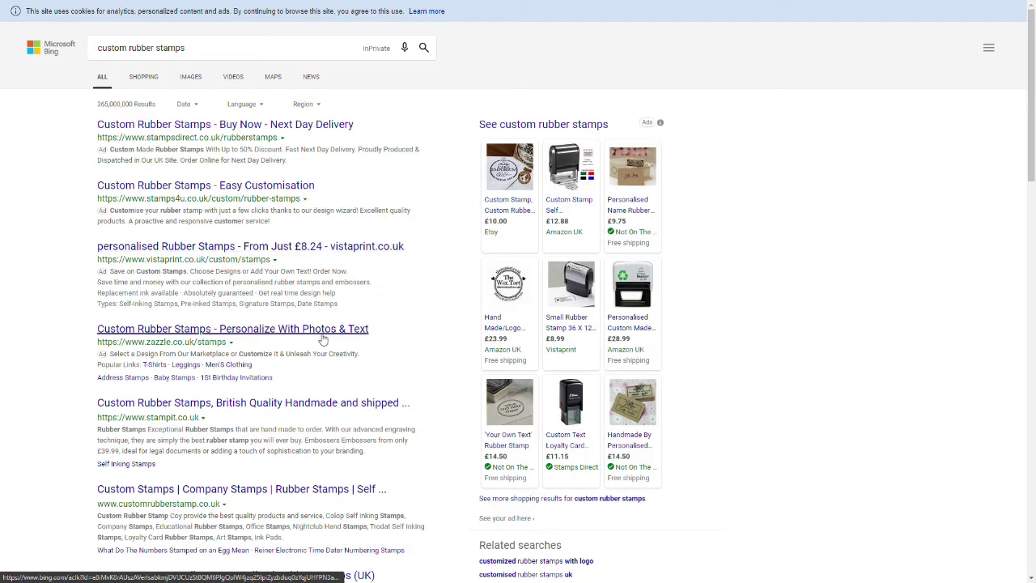
pyautogui.scroll(-4, 322, 339)
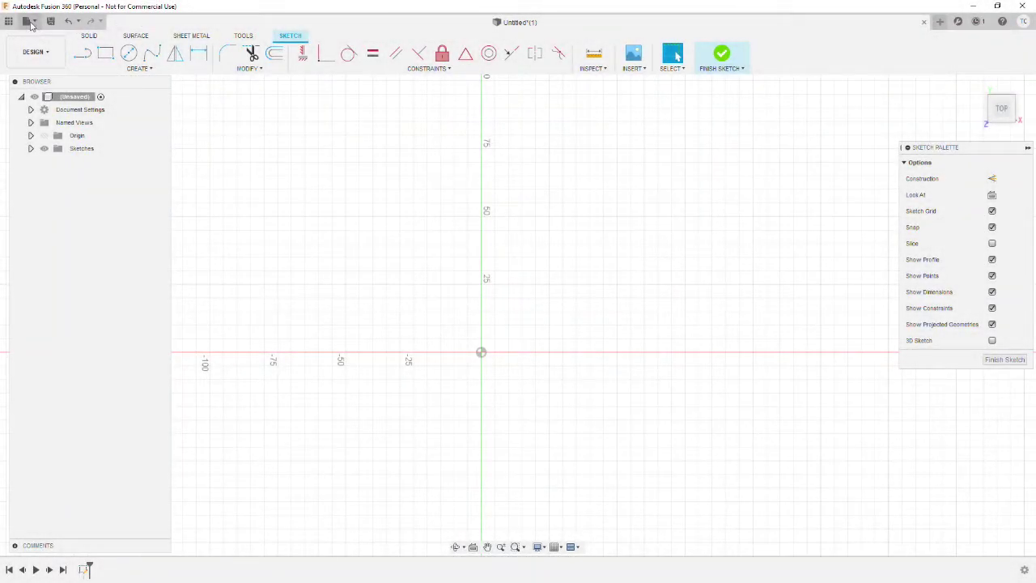
# - Start a new design, close the old Untitled design without saving, and begin a sketch
pyautogui.click(30, 25)
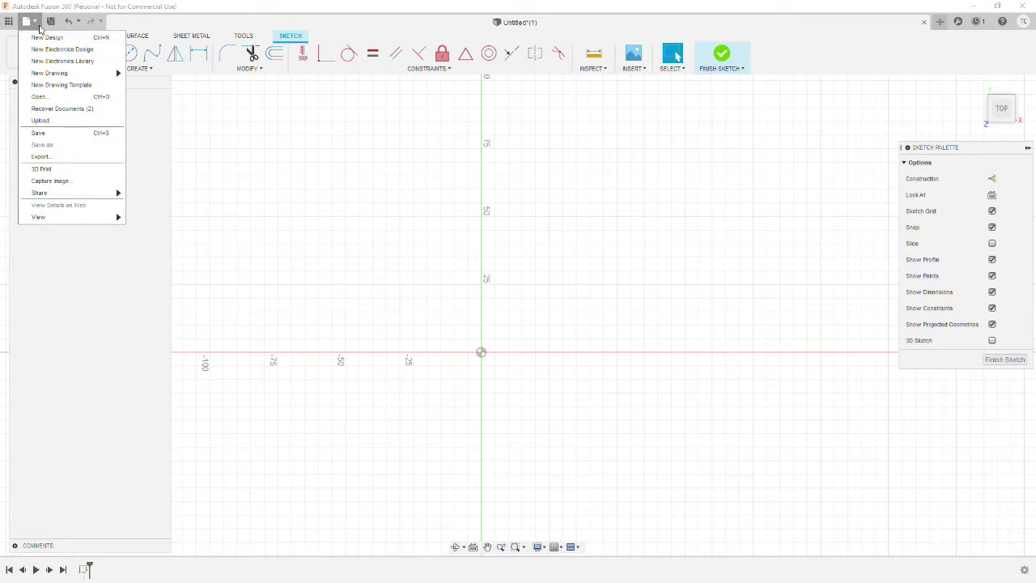
pyautogui.click(46, 39)
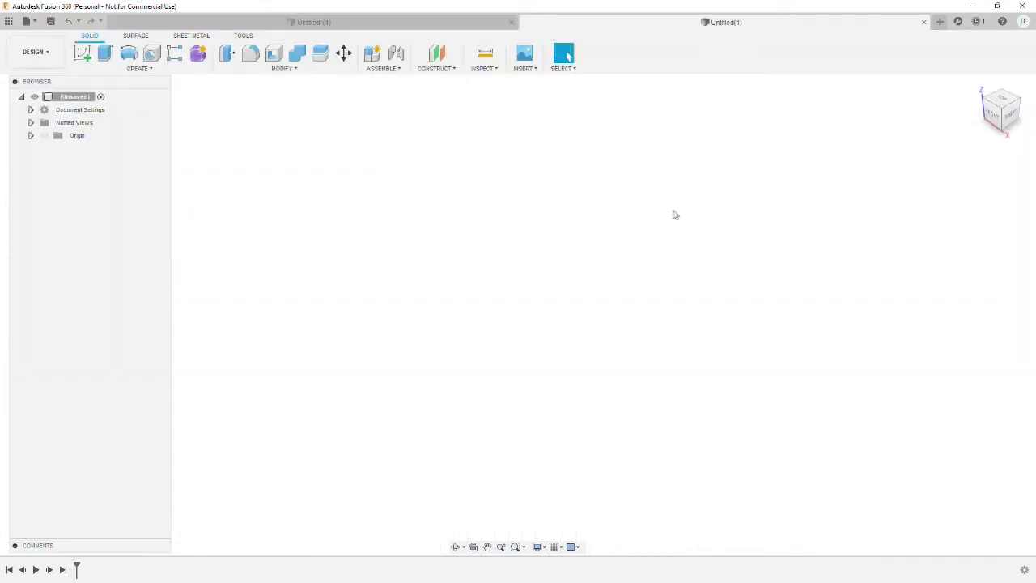
pyautogui.click(511, 22)
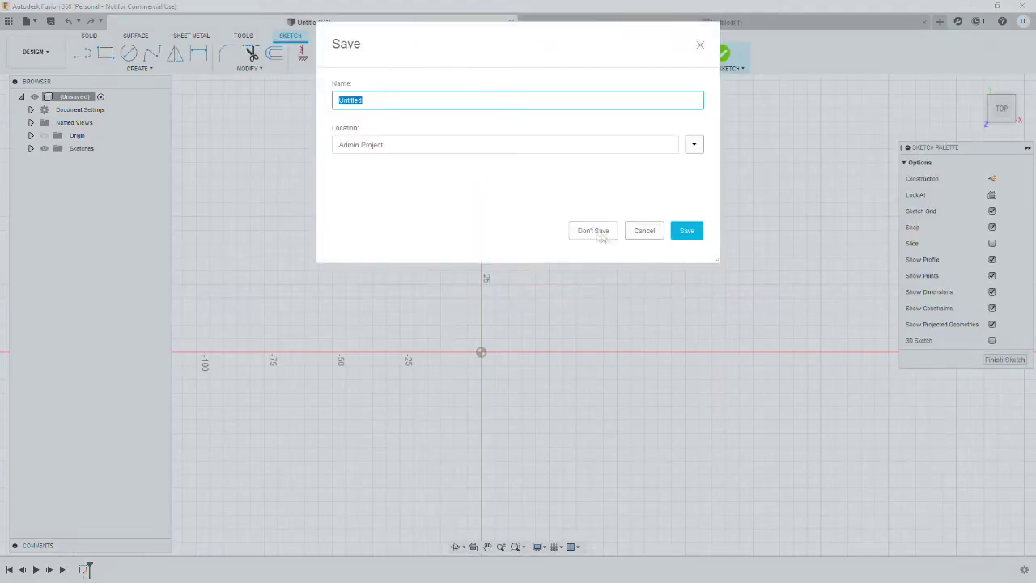
pyautogui.click(593, 232)
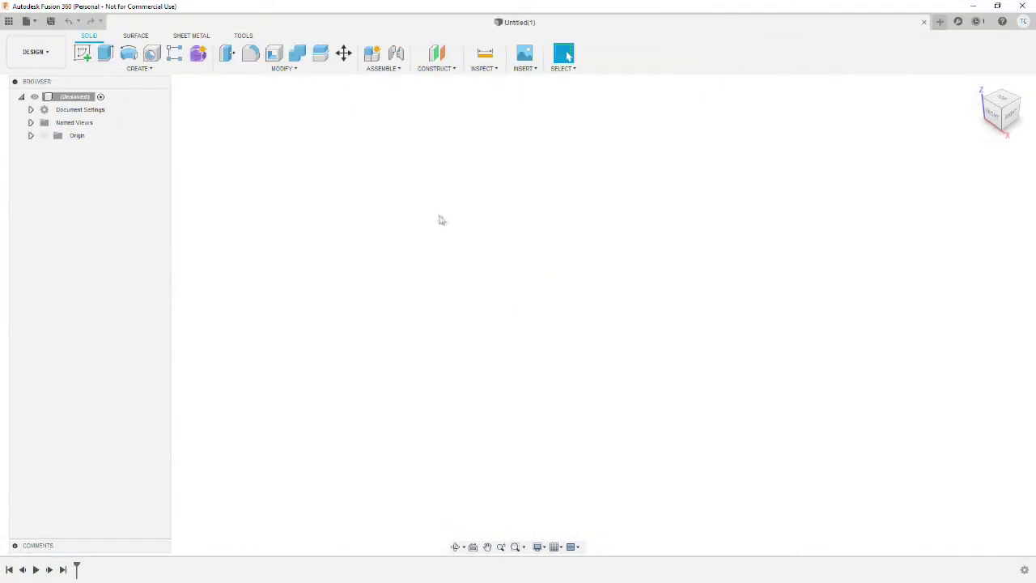
pyautogui.click(83, 54)
# - On the XY ground plane, draw a rectangle from the origin with 30 mm height
pyautogui.click(577, 322)
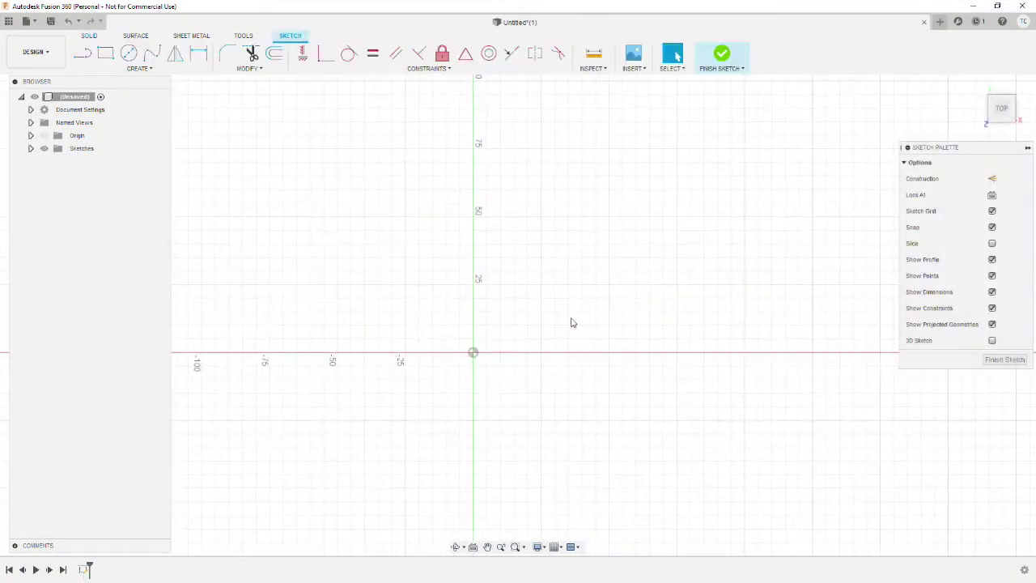
pyautogui.click(105, 53)
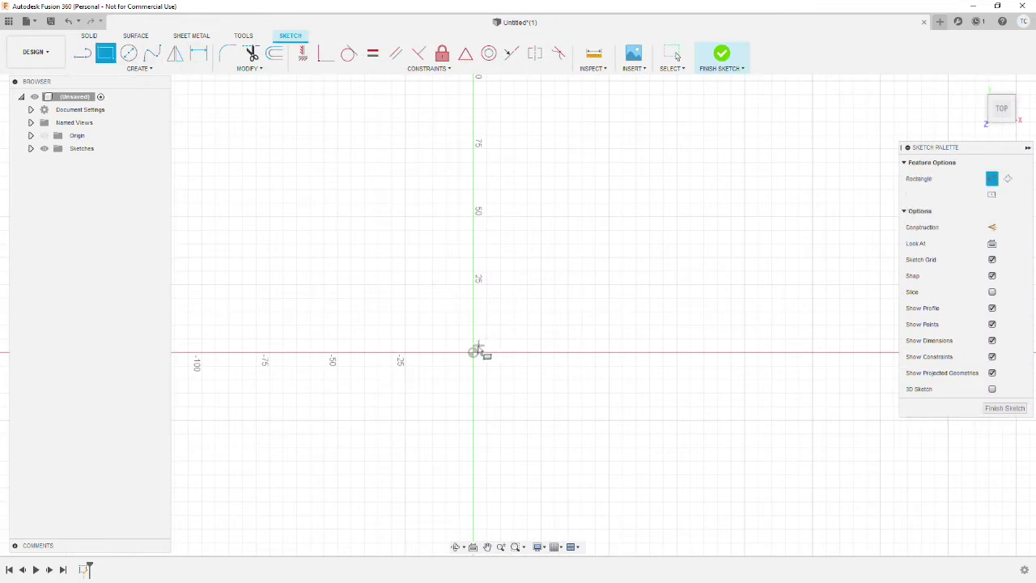
pyautogui.click(473, 353)
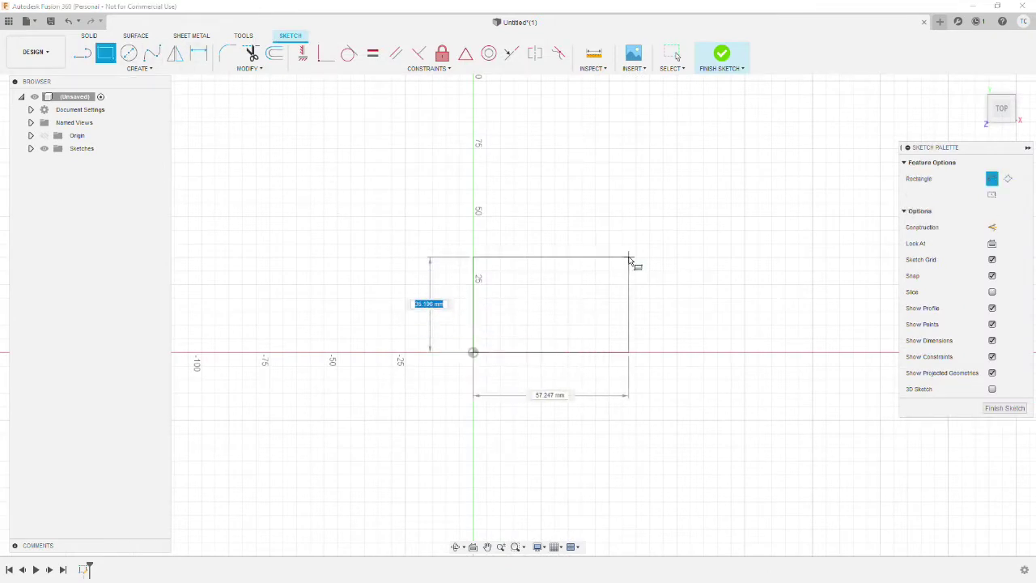
pyautogui.press('Tab')
pyautogui.press('Return')
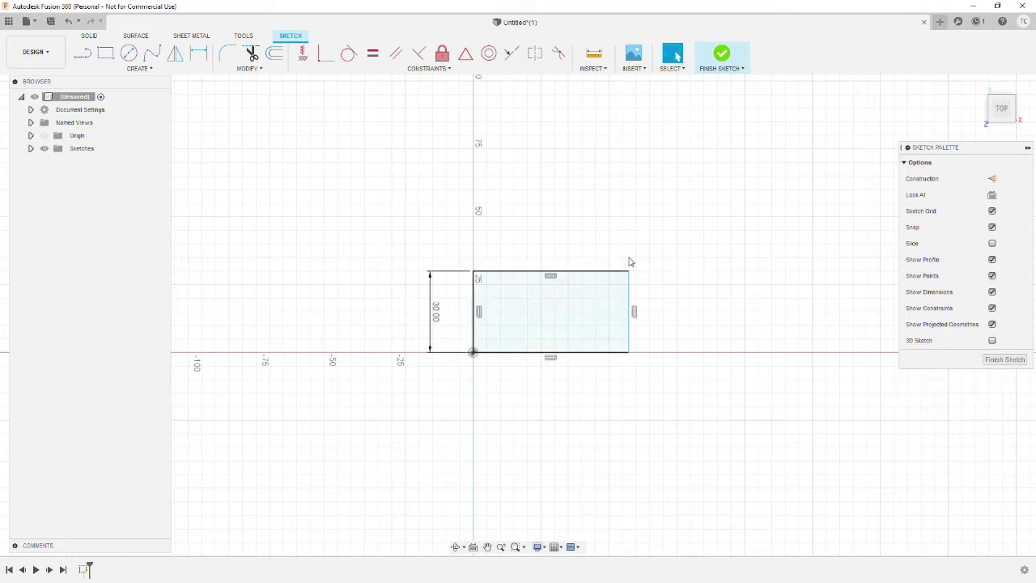
# - Dimension the rectangle's top edge to 40 mm and finish the sketch
pyautogui.press('d')
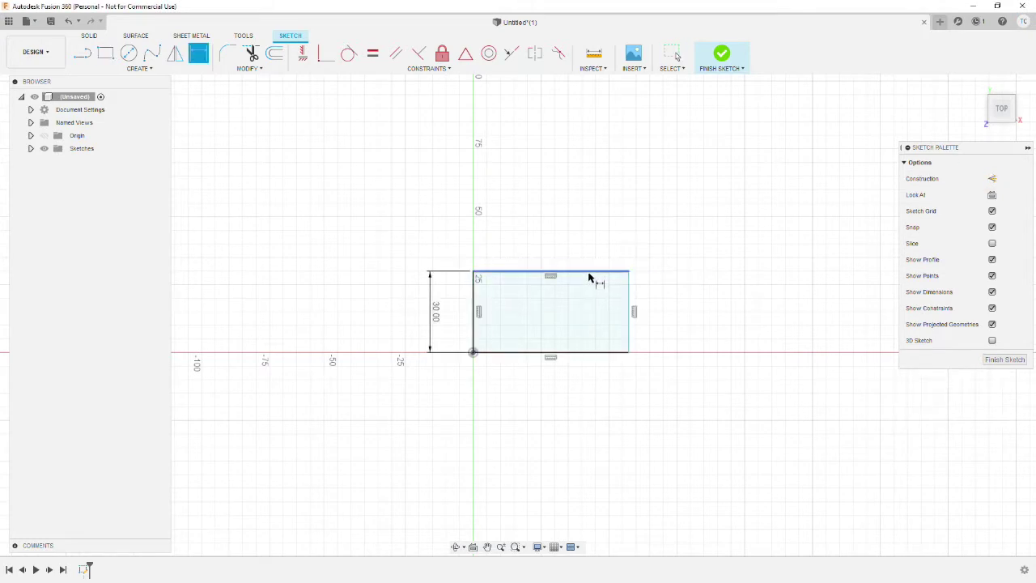
pyautogui.click(589, 277)
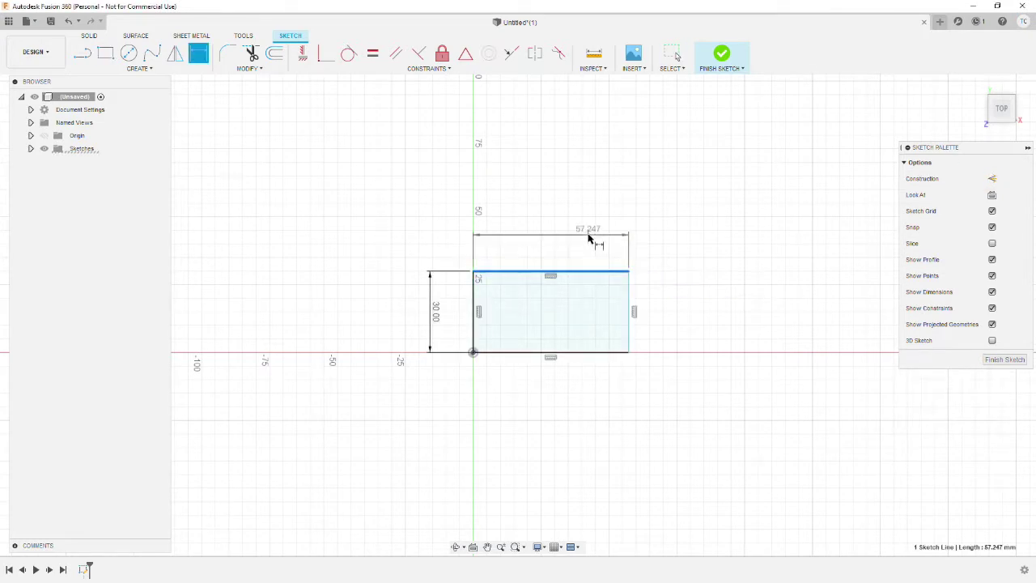
pyautogui.click(590, 236)
pyautogui.write('40')
pyautogui.press('Return')
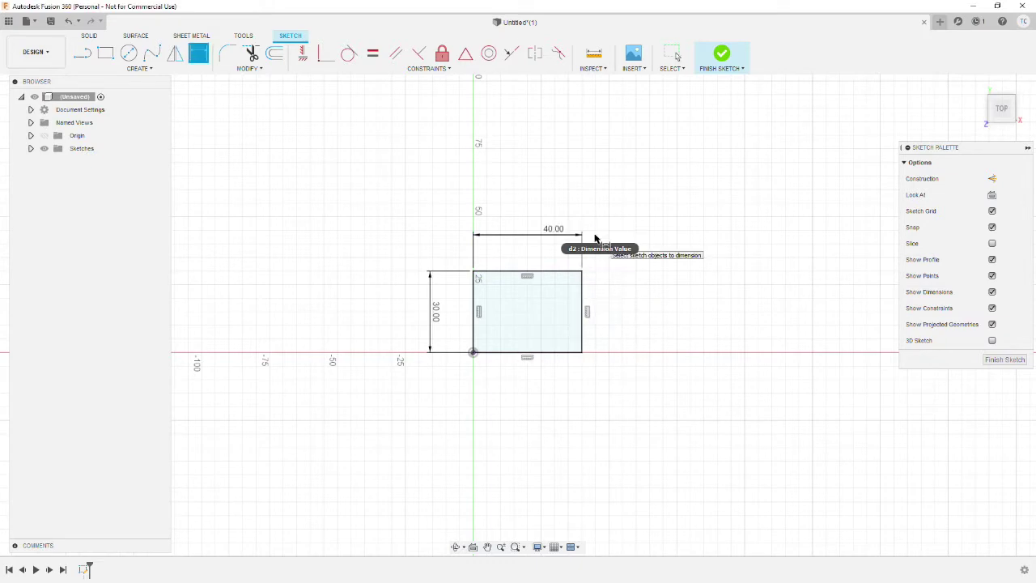
pyautogui.click(721, 53)
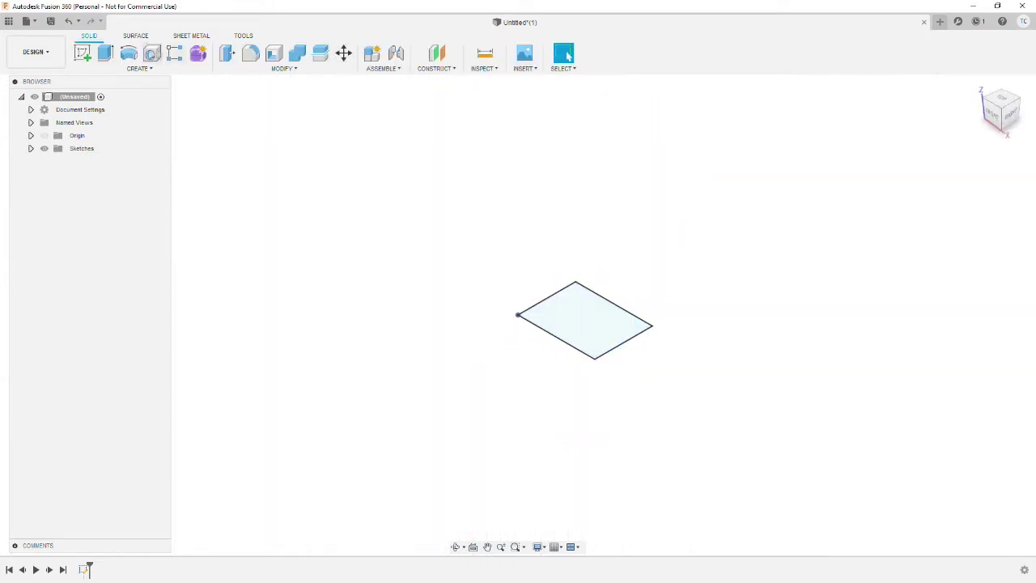
# - Extrude the 40 × 30 rectangle 8 mm into a solid block body
pyautogui.click(105, 53)
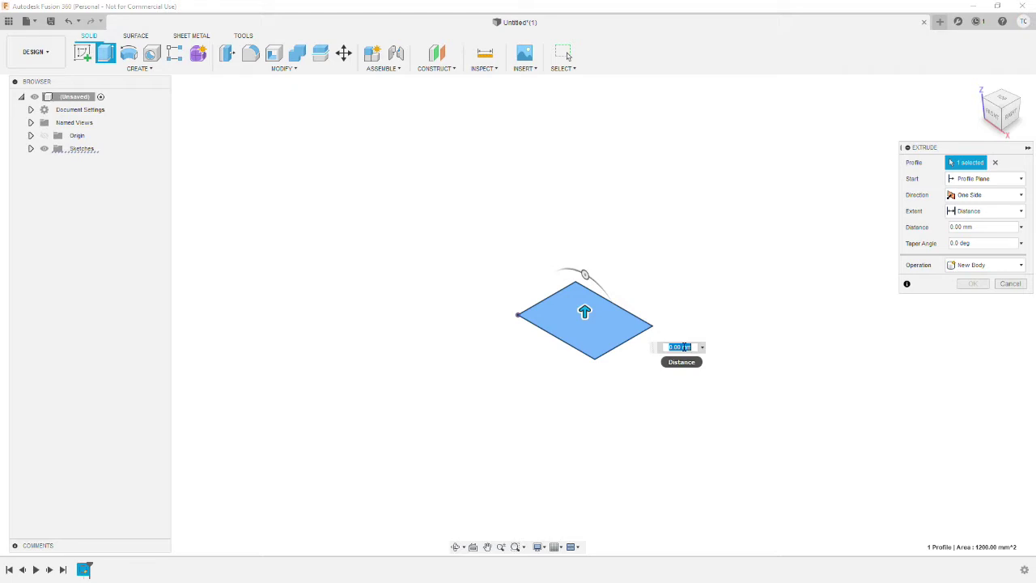
pyautogui.write('8')
pyautogui.press('Return')
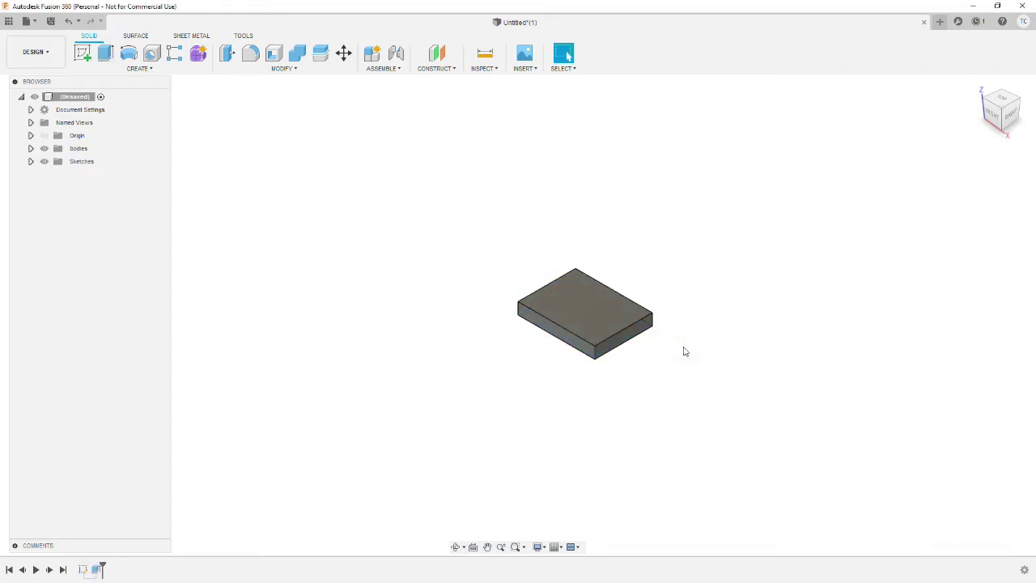
pyautogui.scroll(5, 659, 326)
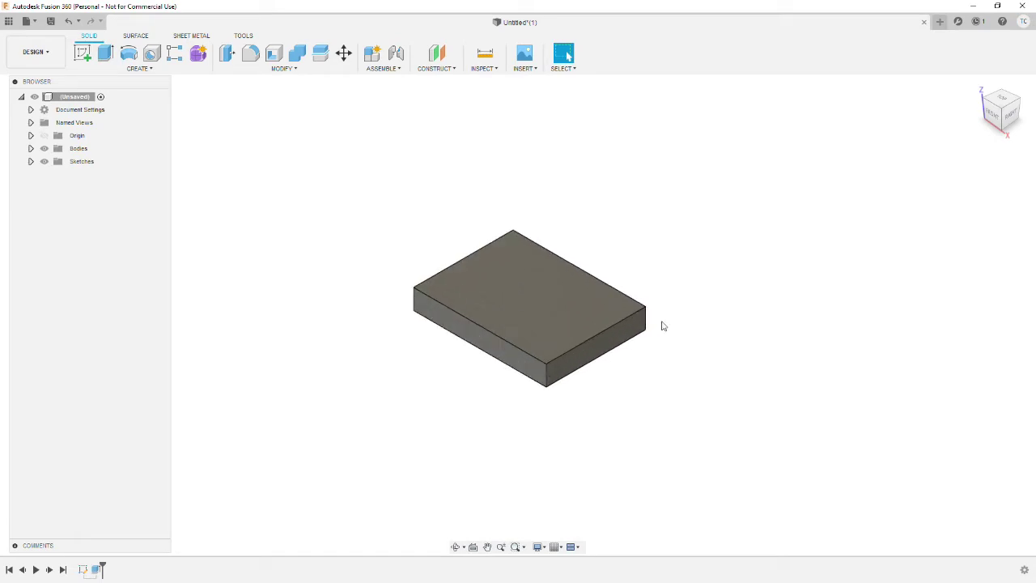
pyautogui.moveTo(659, 325); pyautogui.dragTo(677, 335, button='middle')
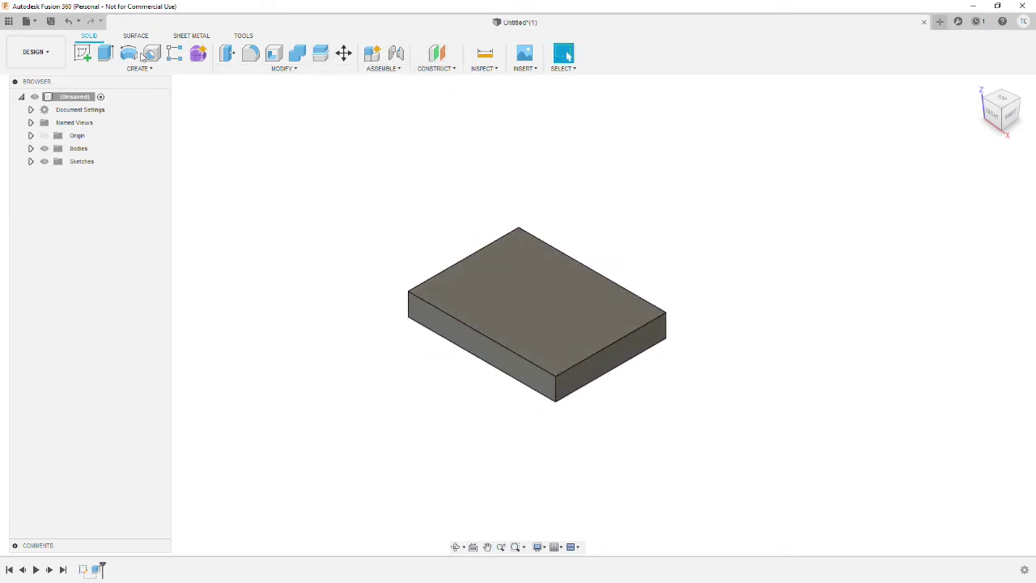
# - Add an offset construction plane on the block's top face and start a sketch on it
pyautogui.click(437, 58)
pyautogui.click(445, 80)
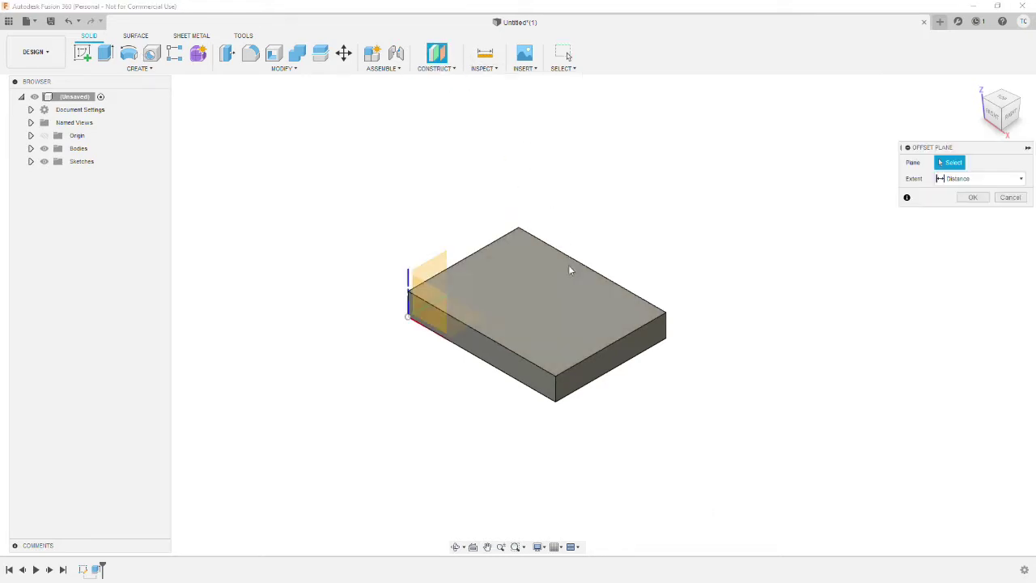
pyautogui.click(556, 304)
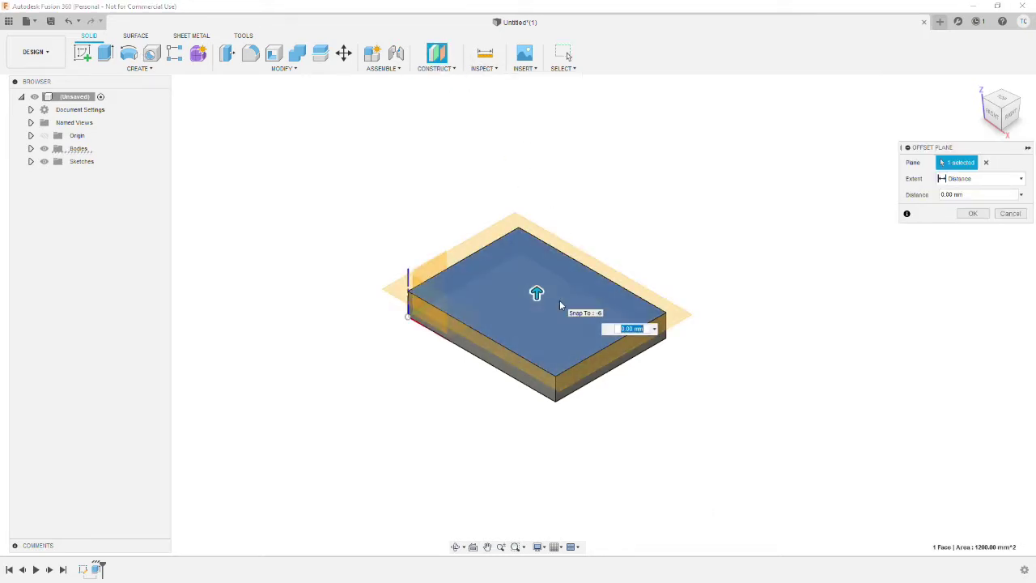
pyautogui.press('Return')
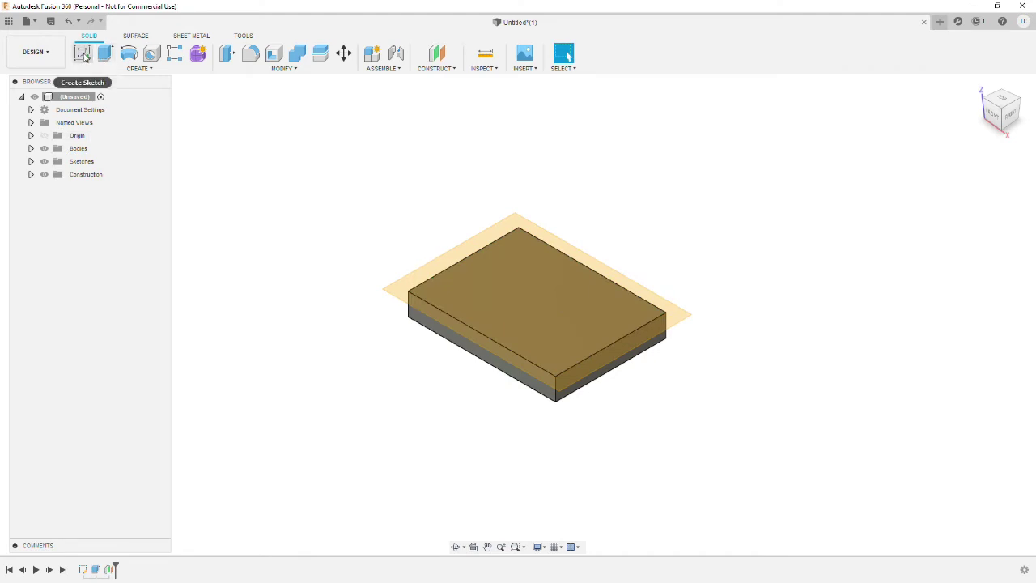
pyautogui.click(82, 54)
pyautogui.click(560, 285)
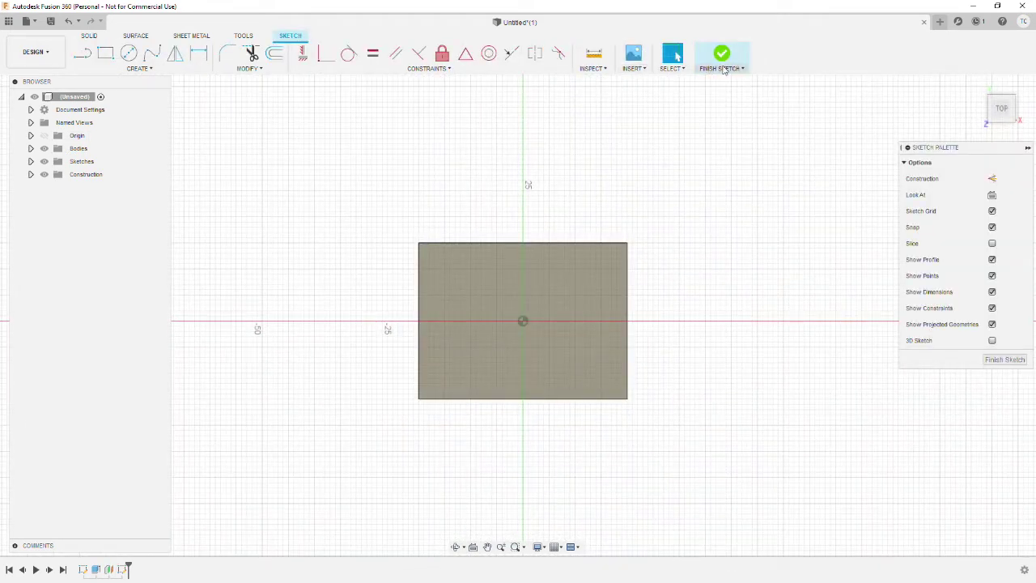
# - Insert the flower SVG into the sketch and move it to the rectangle's centre
pyautogui.click(635, 70)
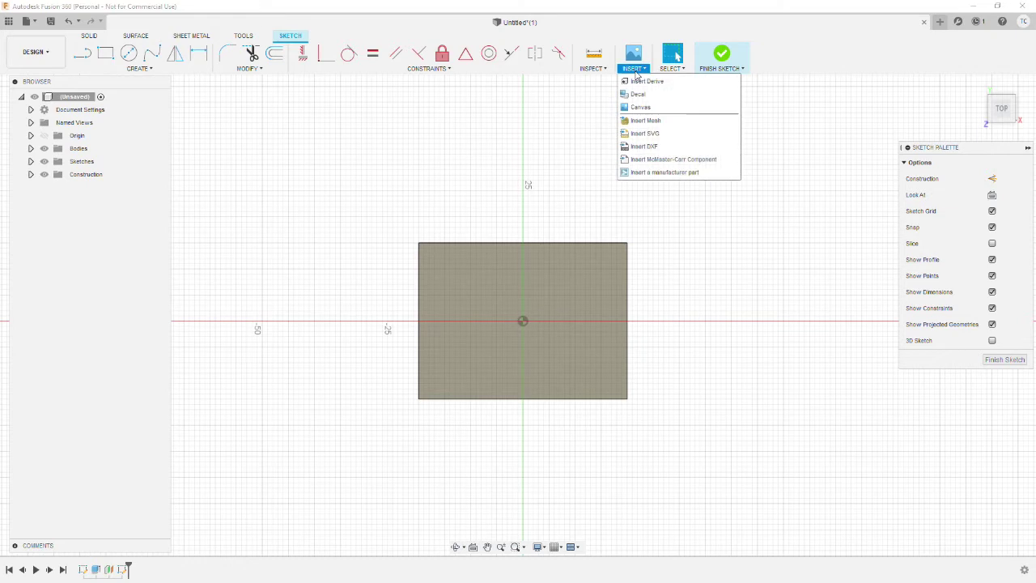
pyautogui.click(645, 134)
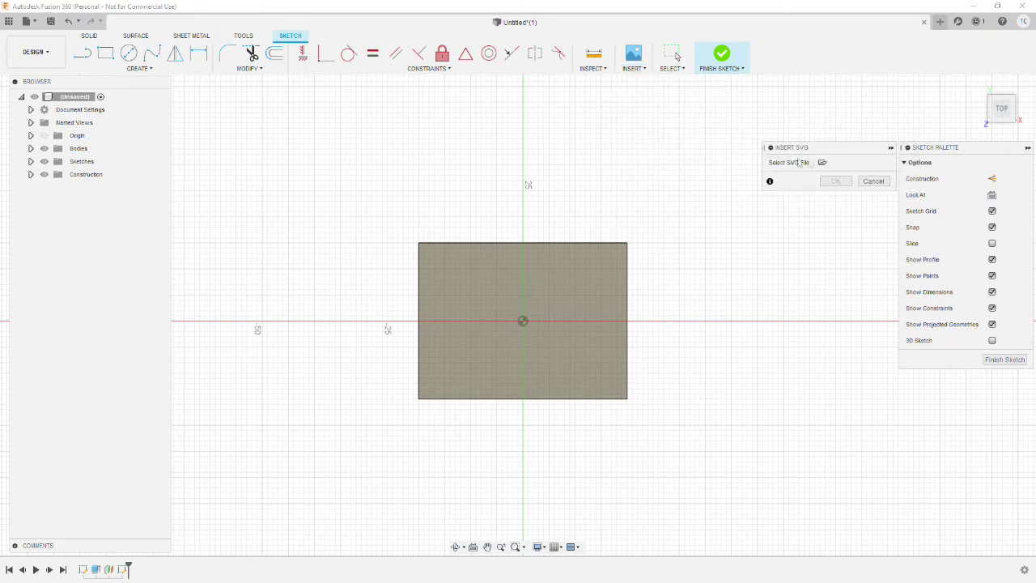
pyautogui.click(821, 162)
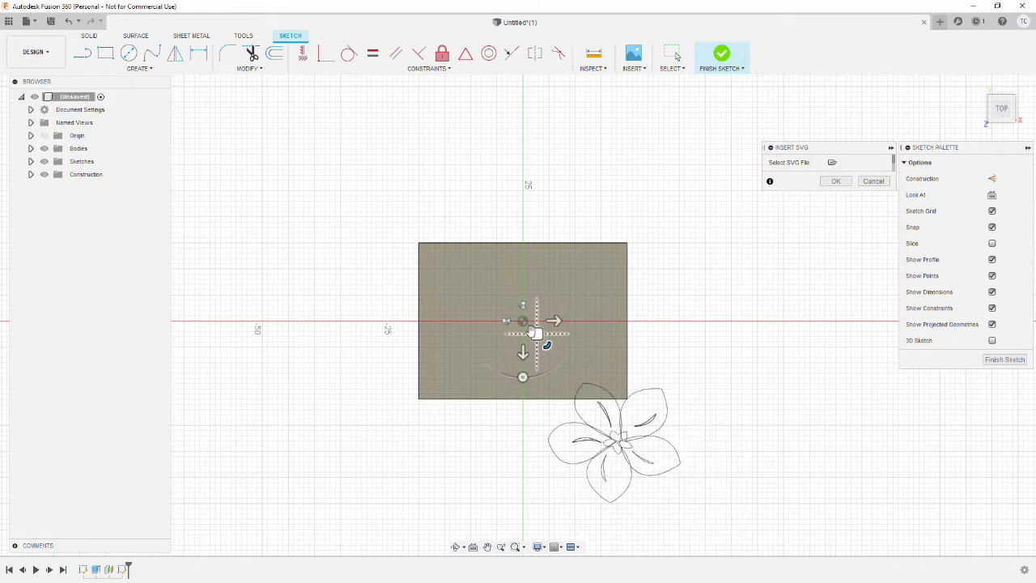
pyautogui.moveTo(534, 333); pyautogui.dragTo(434, 196)
# - Finish the sketch and select the flower's petal profiles
pyautogui.click(717, 57)
pyautogui.click(589, 299)
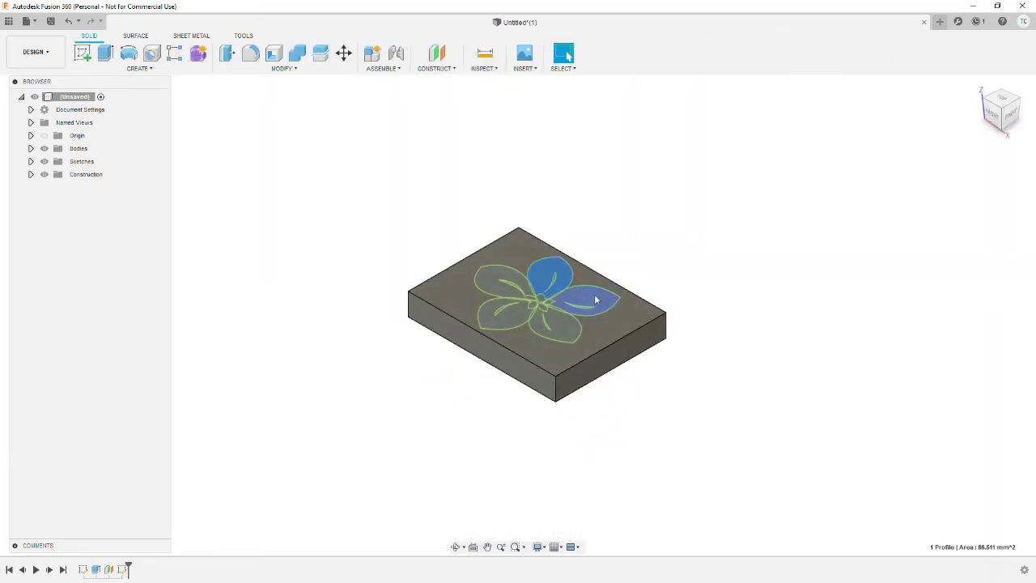
pyautogui.click(566, 329)
pyautogui.click(517, 321)
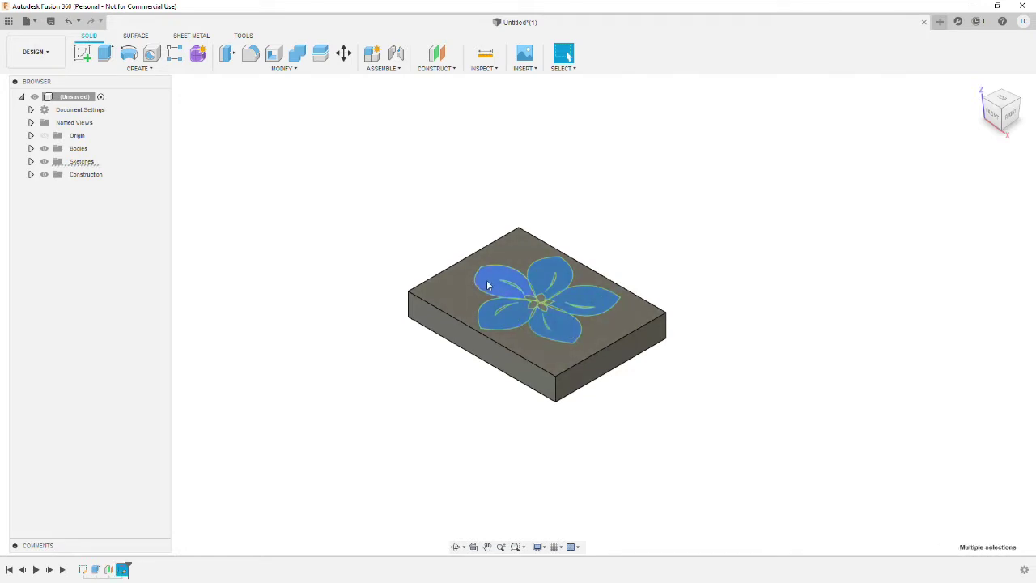
pyautogui.click(489, 285)
# - Extrude the selected petals 1.00 mm upward as a raised relief
pyautogui.click(105, 53)
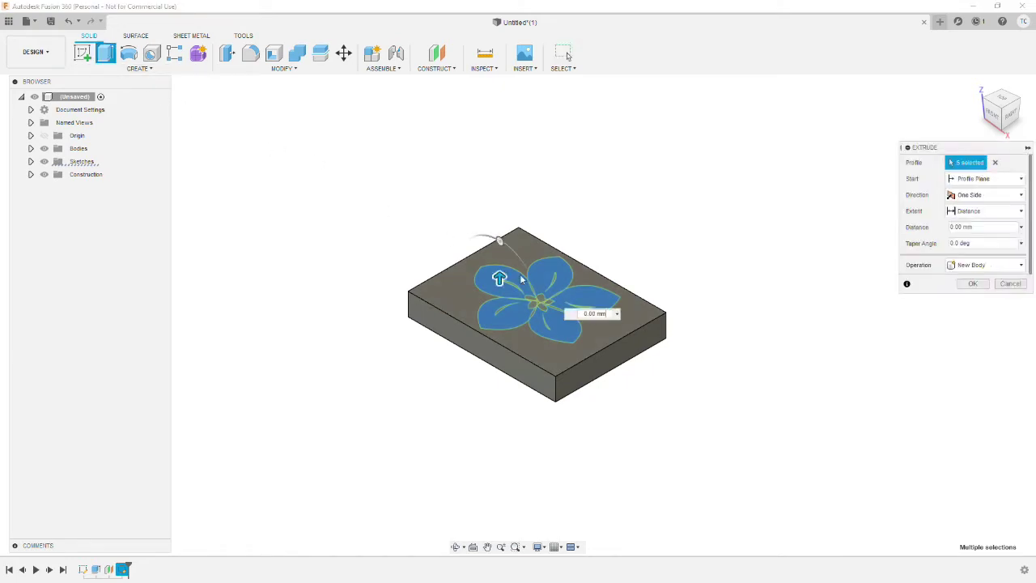
pyautogui.moveTo(498, 277); pyautogui.dragTo(494, 267)
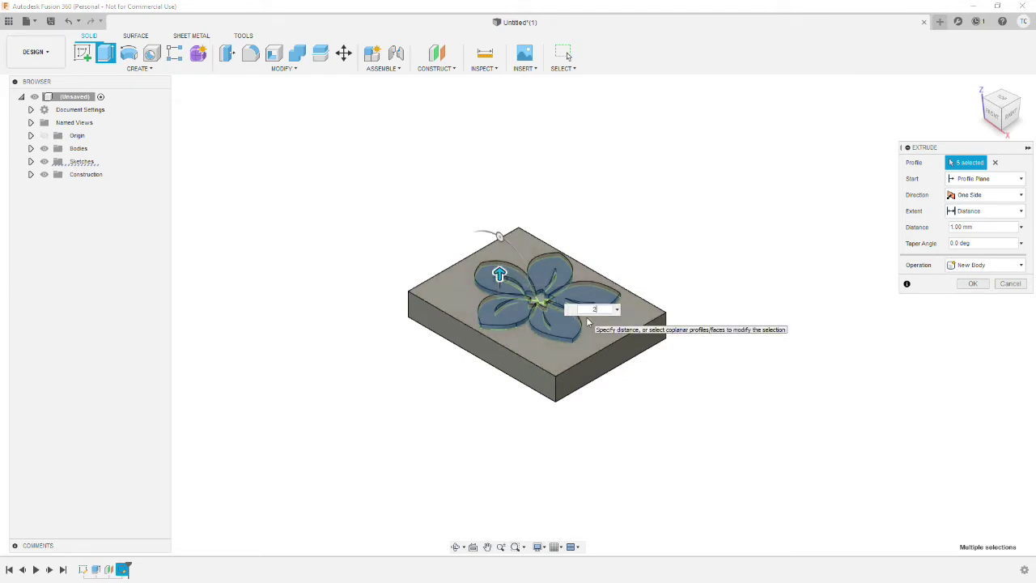
pyautogui.press('Return')
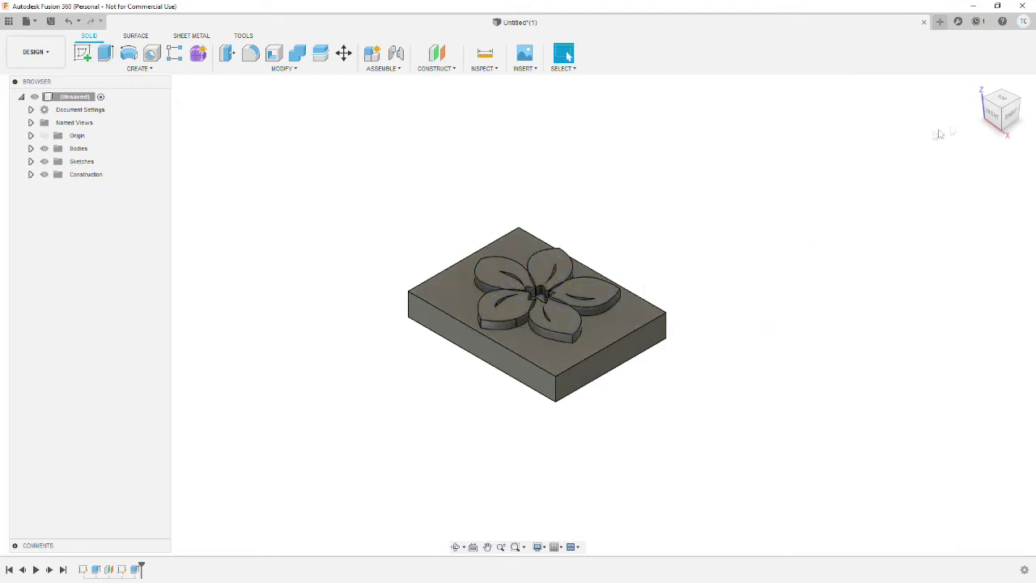
pyautogui.moveTo(964, 125); pyautogui.dragTo(991, 108)
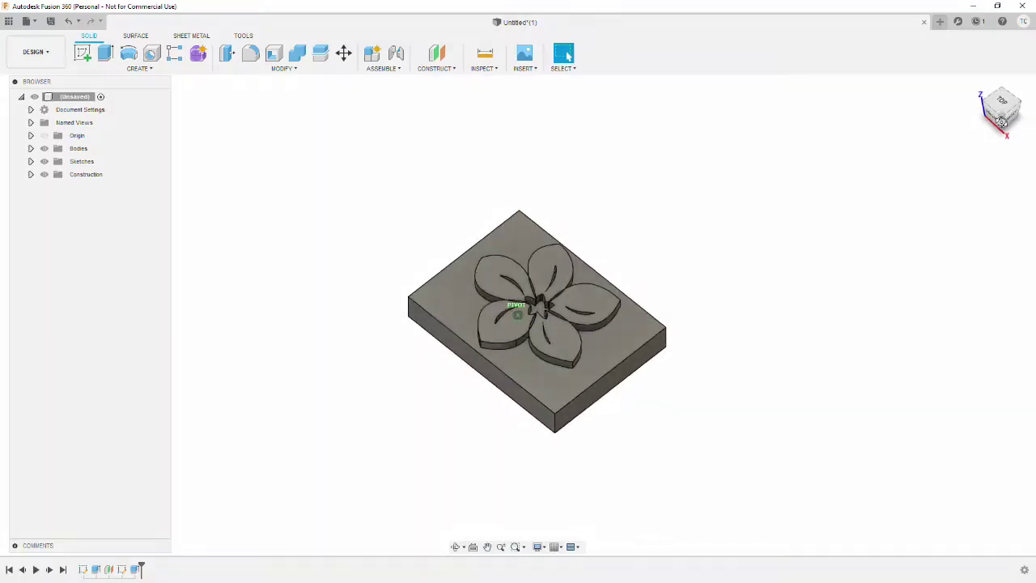
pyautogui.moveTo(1000, 120); pyautogui.dragTo(1000, 121)
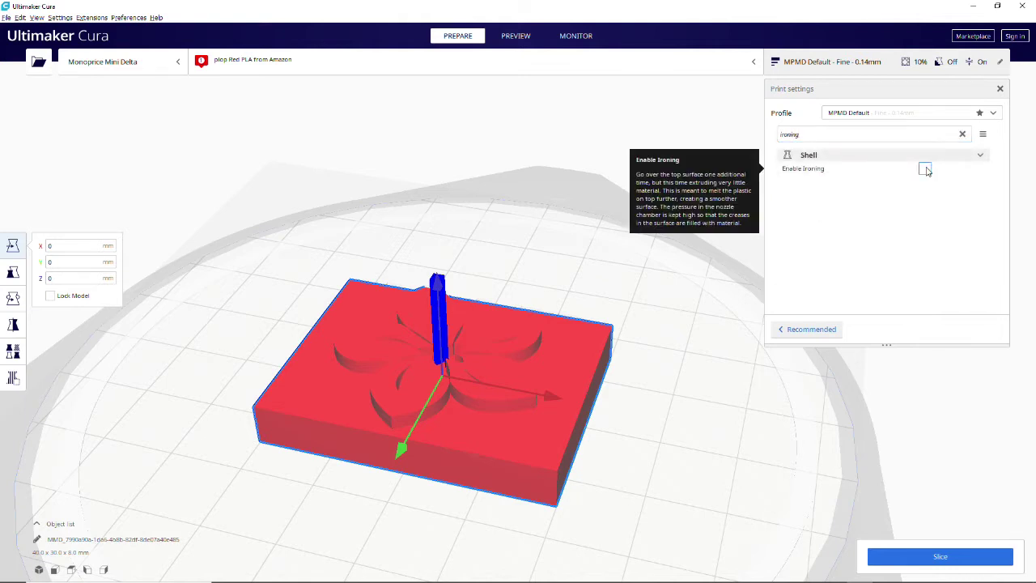
# - Tick Enable Ironing in Cura's custom print settings
pyautogui.click(925, 169)
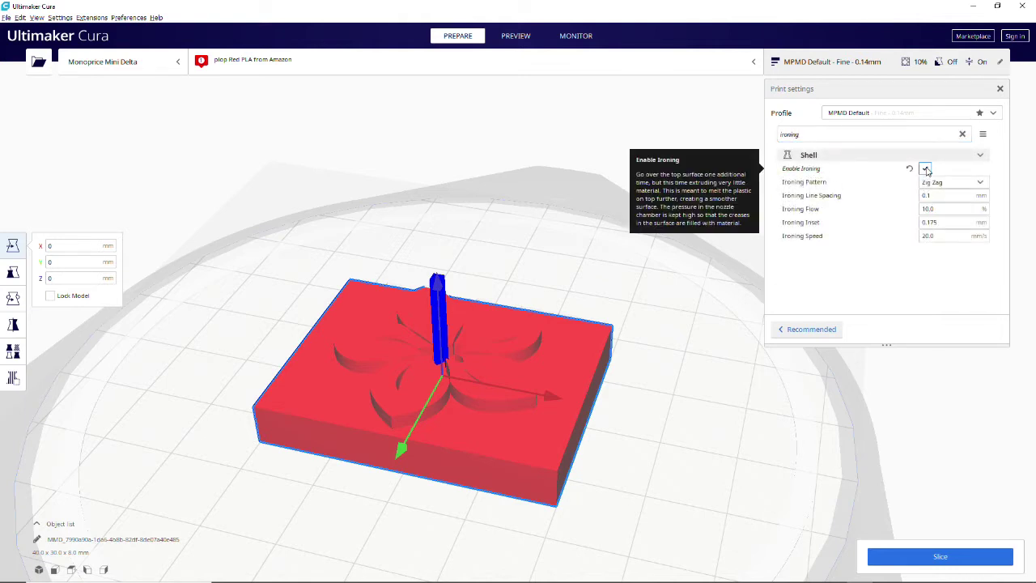
# - Slice the stamp and inspect the layer preview down to the first layer
pyautogui.click(945, 557)
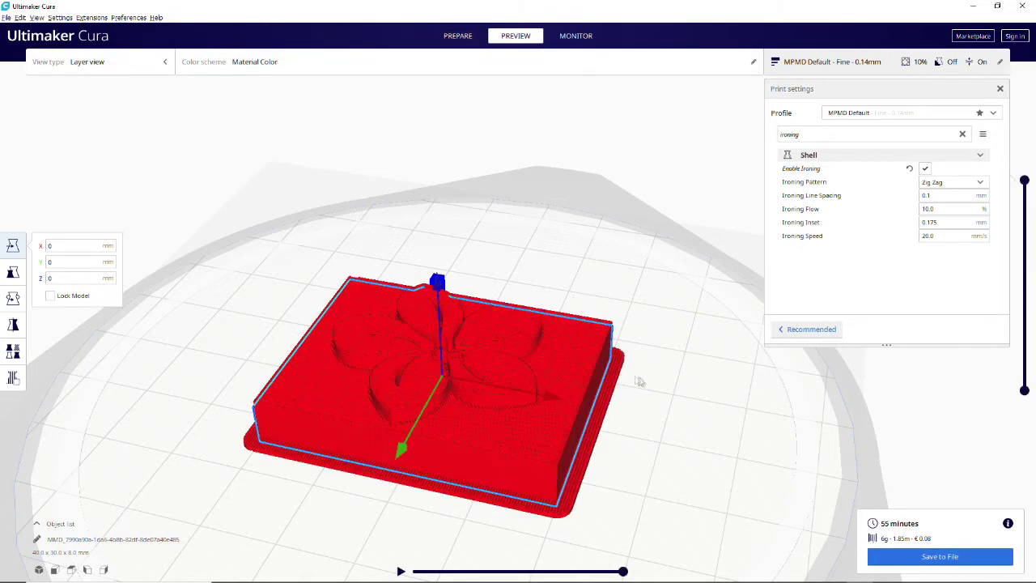
pyautogui.moveTo(640, 381); pyautogui.dragTo(567, 392, button='right')
pyautogui.scroll(5, 568, 393)
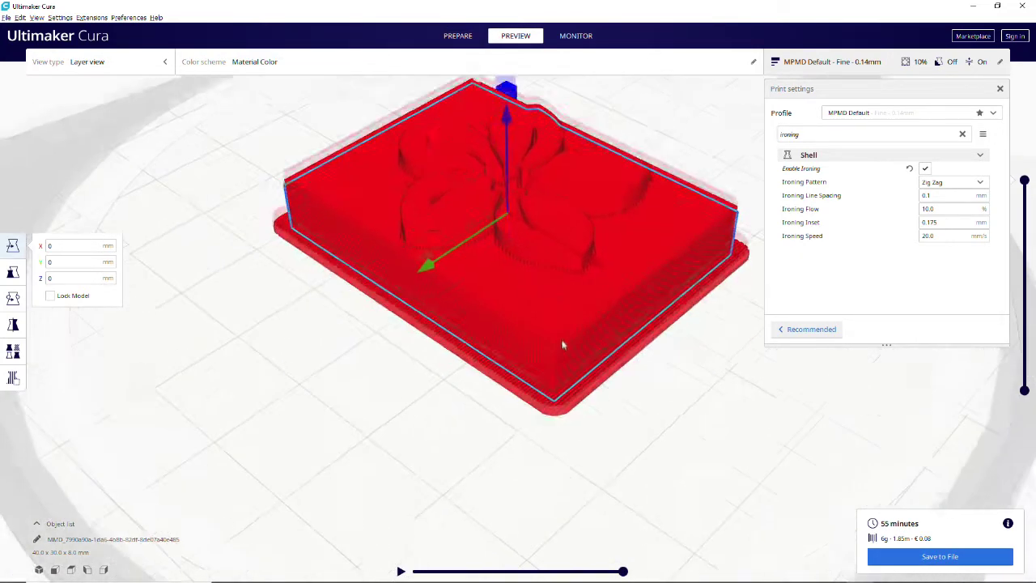
pyautogui.moveTo(562, 342); pyautogui.dragTo(563, 355, button='right')
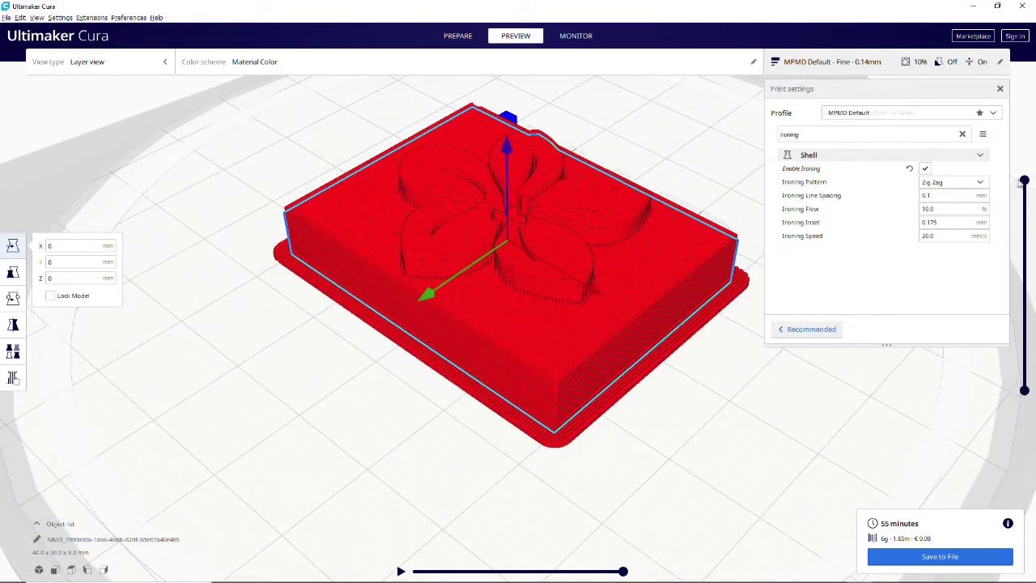
pyautogui.moveTo(1023, 180); pyautogui.dragTo(1023, 377)
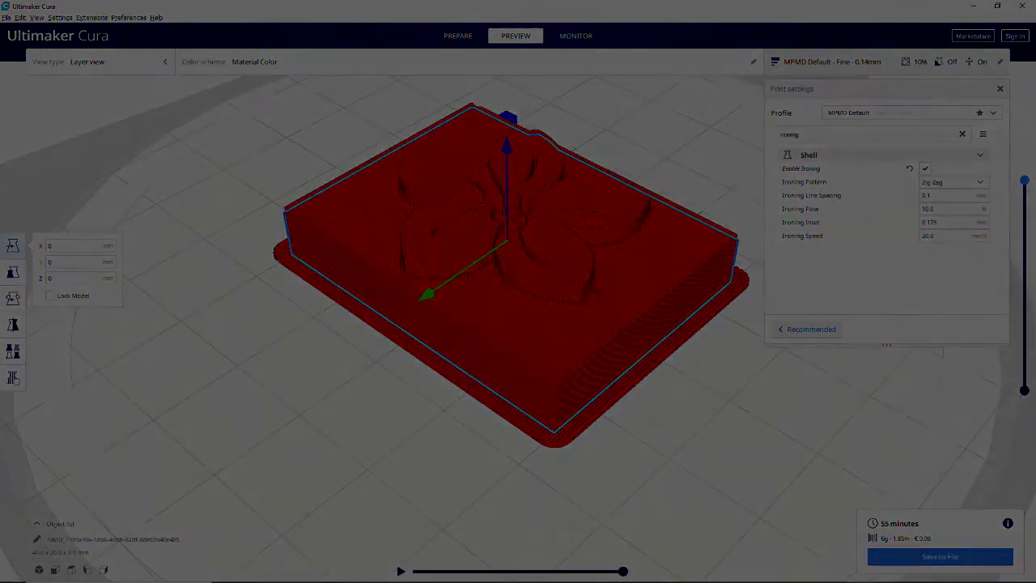